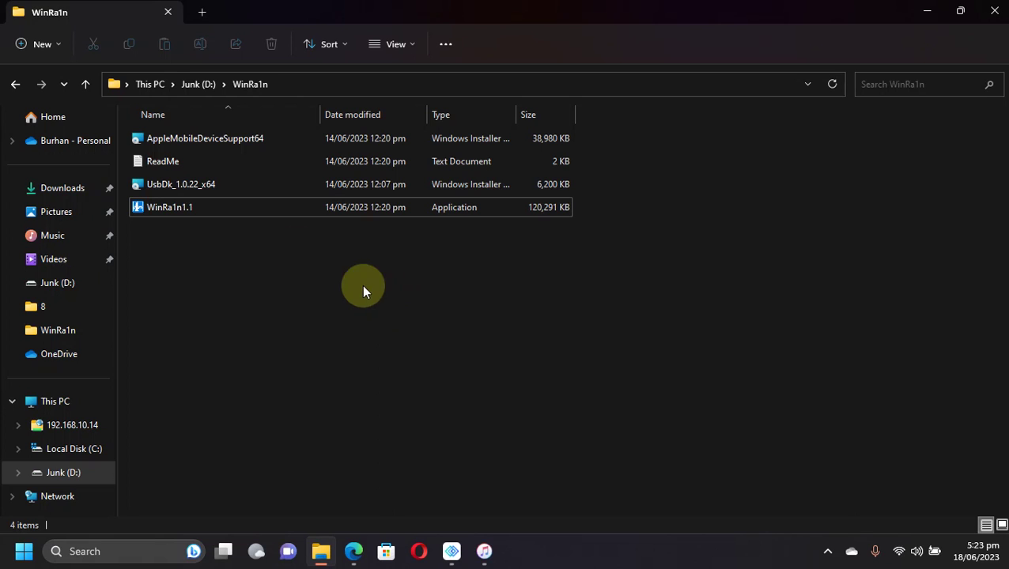
# Run the WinRa1n1.1 application from the WinRa1n folder as administrator.
pyautogui.click(173, 207)
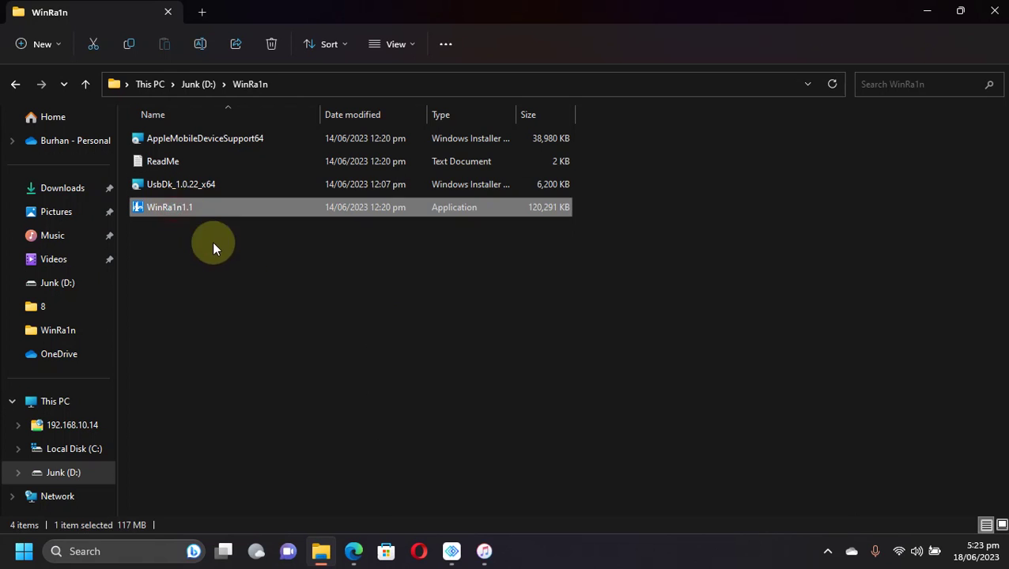
pyautogui.rightClick(166, 206)
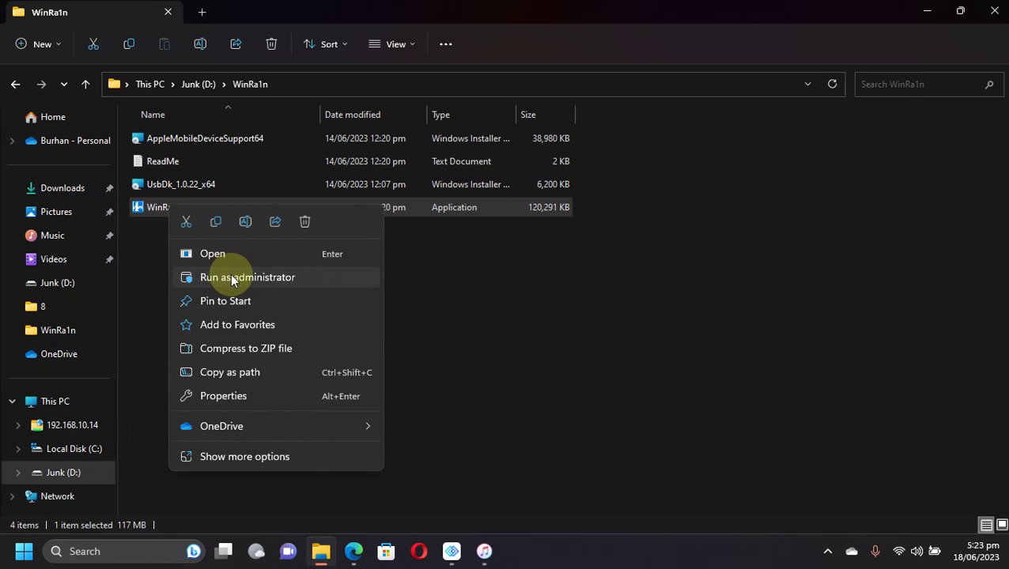
pyautogui.click(232, 279)
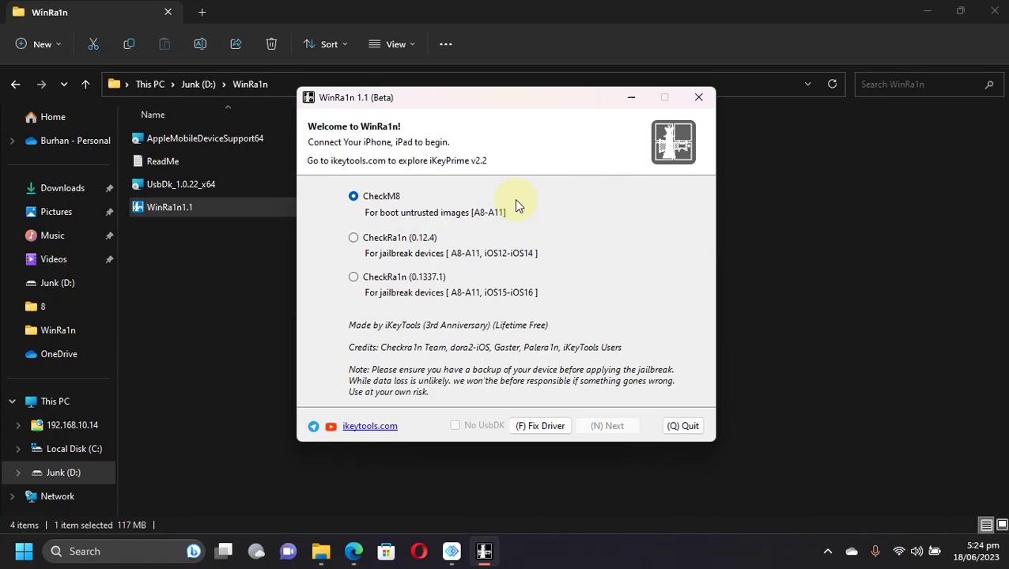
# Switch to Edge, maximize the Apple iTunes page and bring up its direct Windows download options.
pyautogui.click(351, 551)
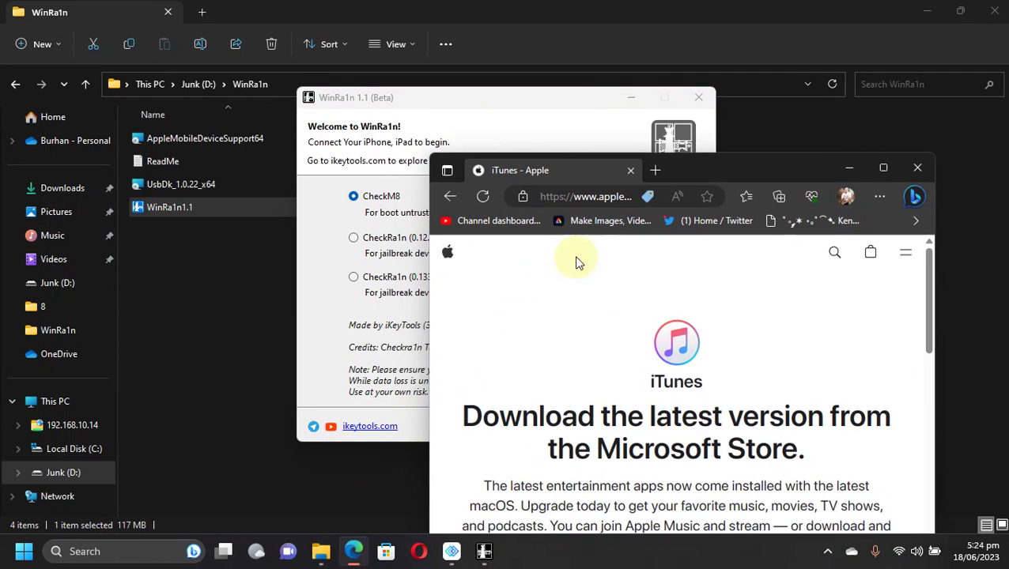
pyautogui.click(870, 171)
pyautogui.scroll(-1, 808, 273)
pyautogui.scroll(1, 808, 273)
pyautogui.scroll(-10, 808, 273)
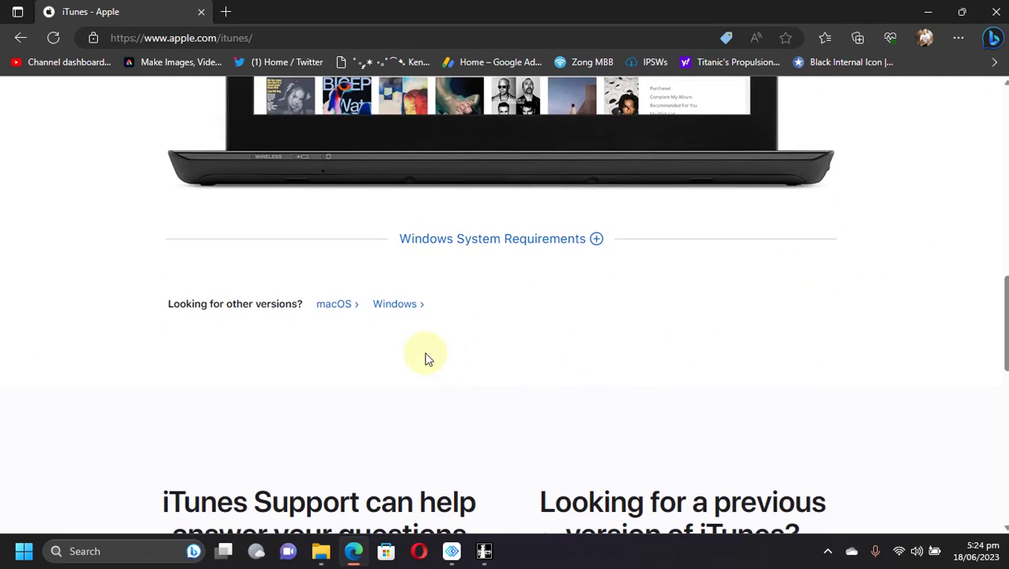
pyautogui.click(395, 305)
pyautogui.scroll(-1, 588, 217)
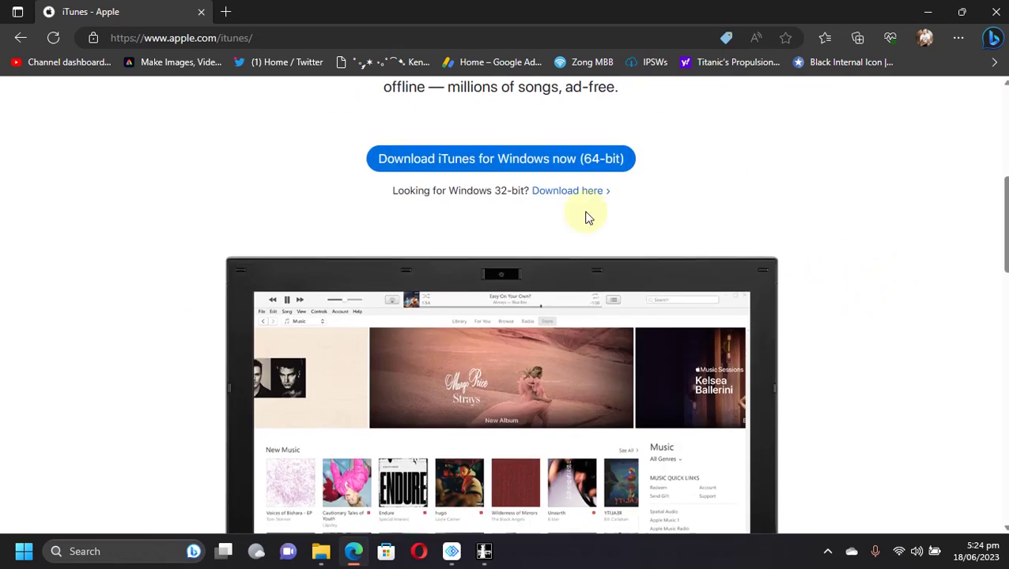
pyautogui.scroll(-1, 478, 159)
pyautogui.scroll(1, 443, 236)
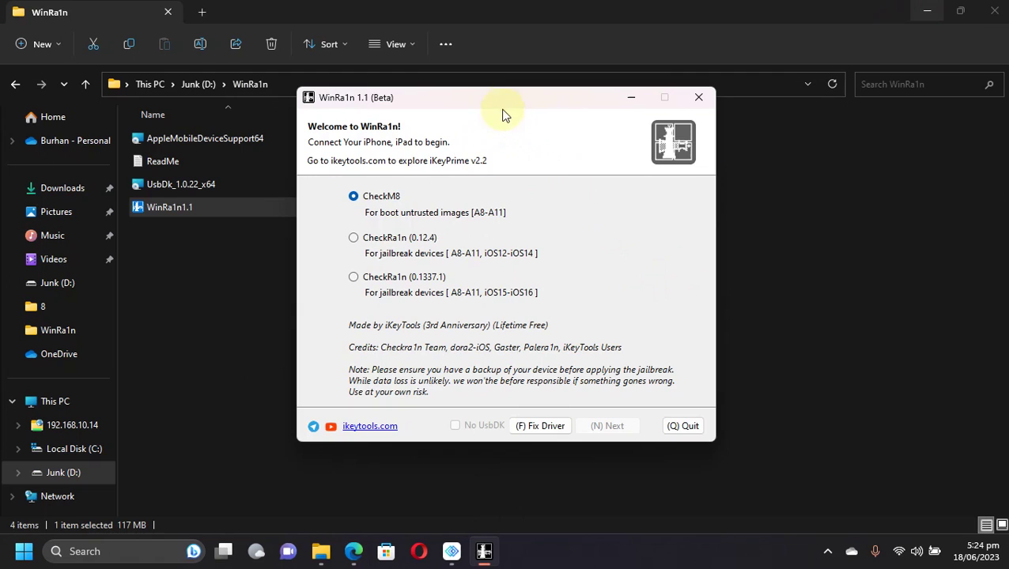
pyautogui.moveTo(484, 104); pyautogui.dragTo(539, 135)
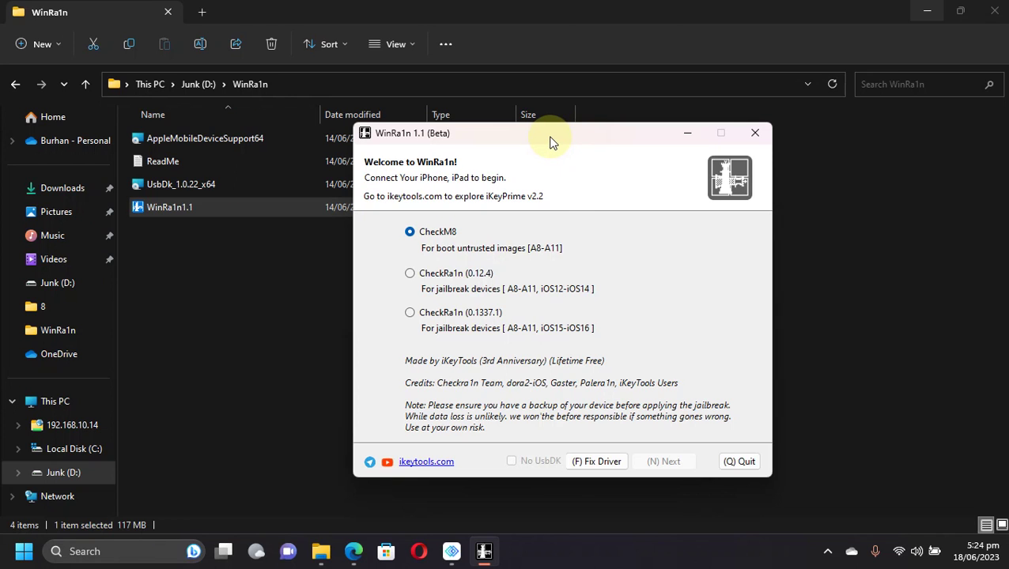
pyautogui.moveTo(551, 141); pyautogui.dragTo(490, 130)
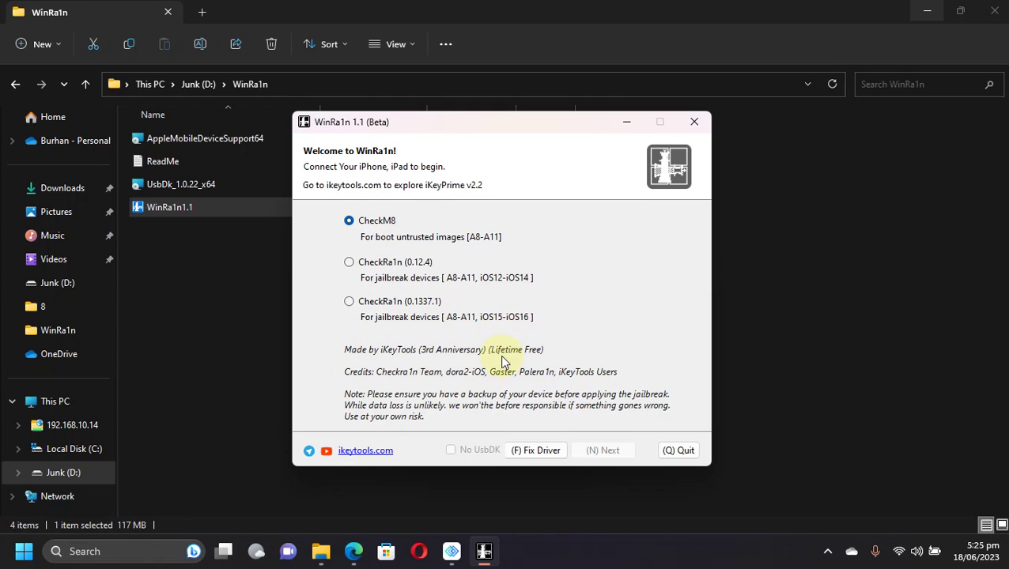
# Open the ReadMe file full screen and read its issues and notes, highlighting the "WinRa1n free for life" line.
pyautogui.doubleClick(164, 163)
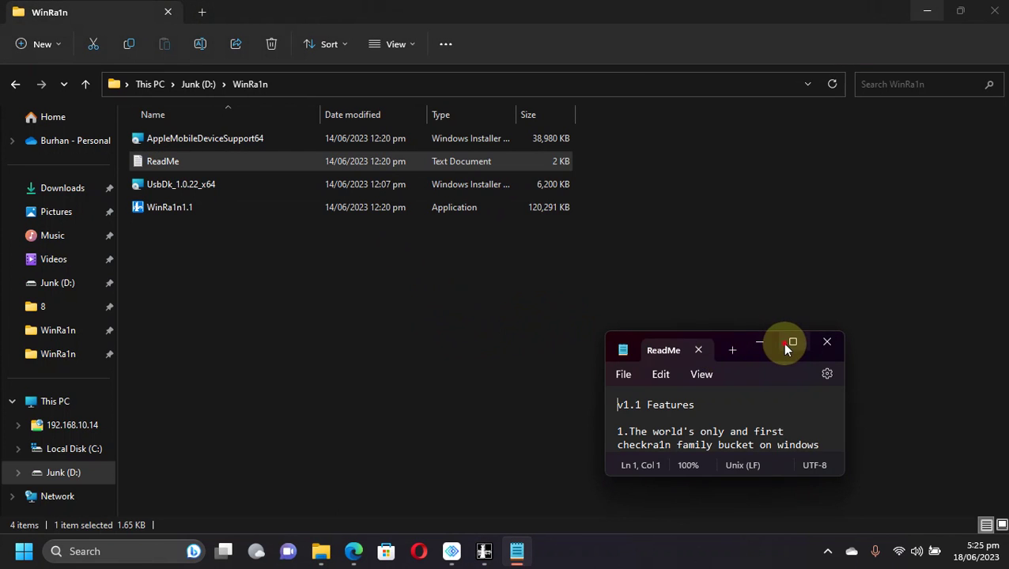
pyautogui.click(789, 342)
pyautogui.scroll(-2, 444, 345)
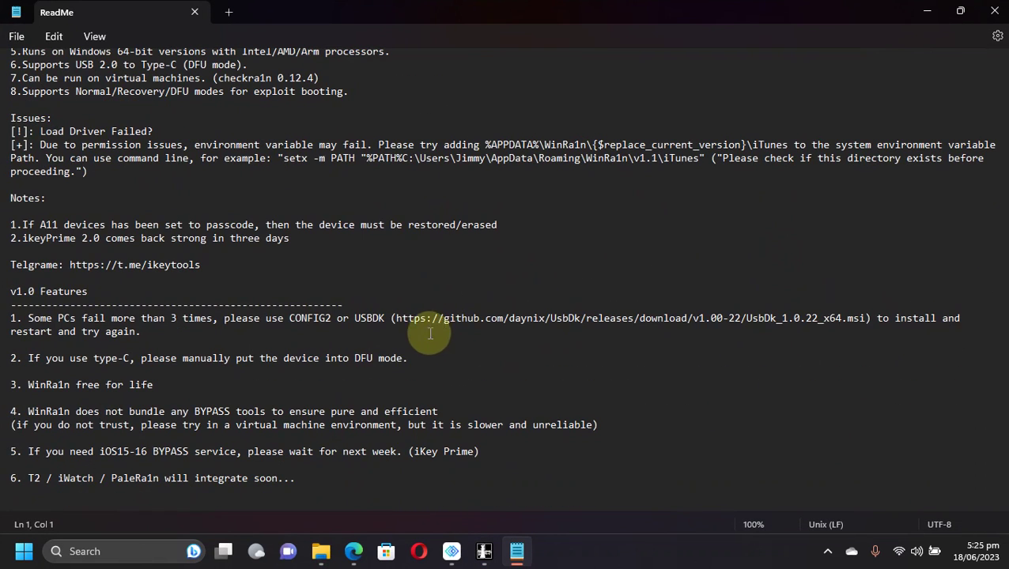
pyautogui.tripleClick(11, 385)
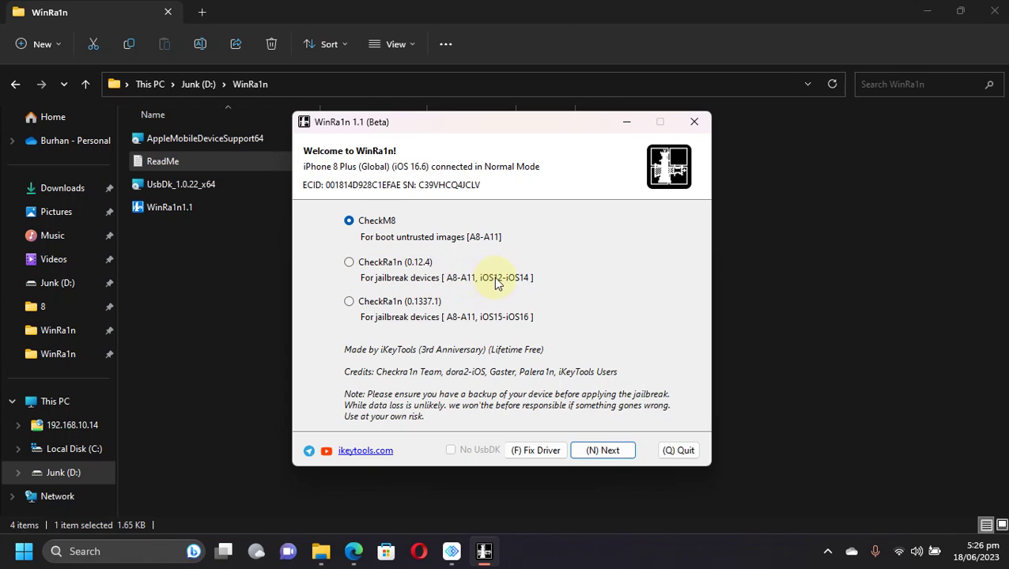
# Choose the CheckRa1n (0.1337.1) jailbreak option for A8-A11 devices on iOS15-iOS16 in WinRa1n.
pyautogui.click(349, 262)
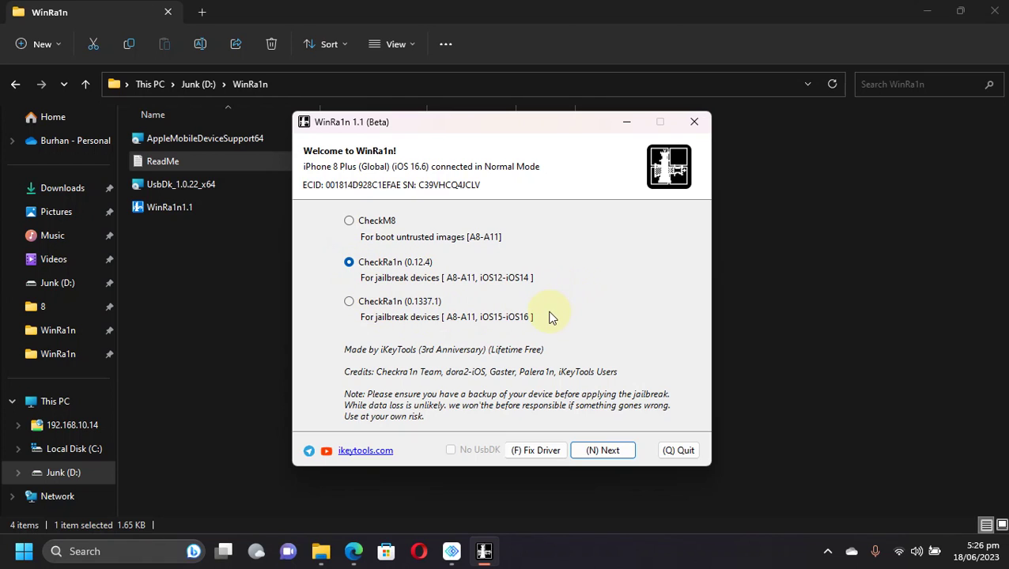
pyautogui.click(349, 305)
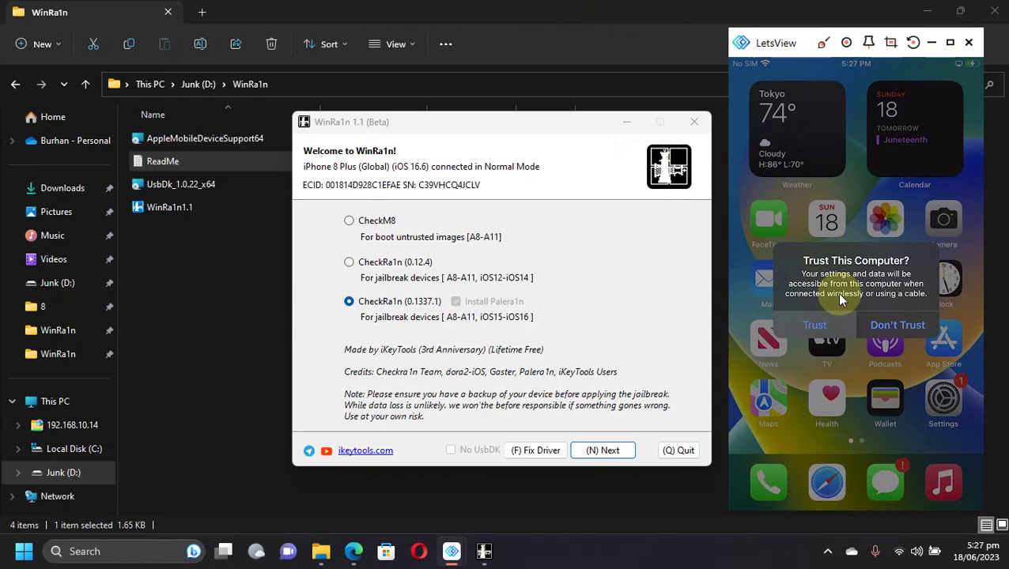
pyautogui.click(496, 124)
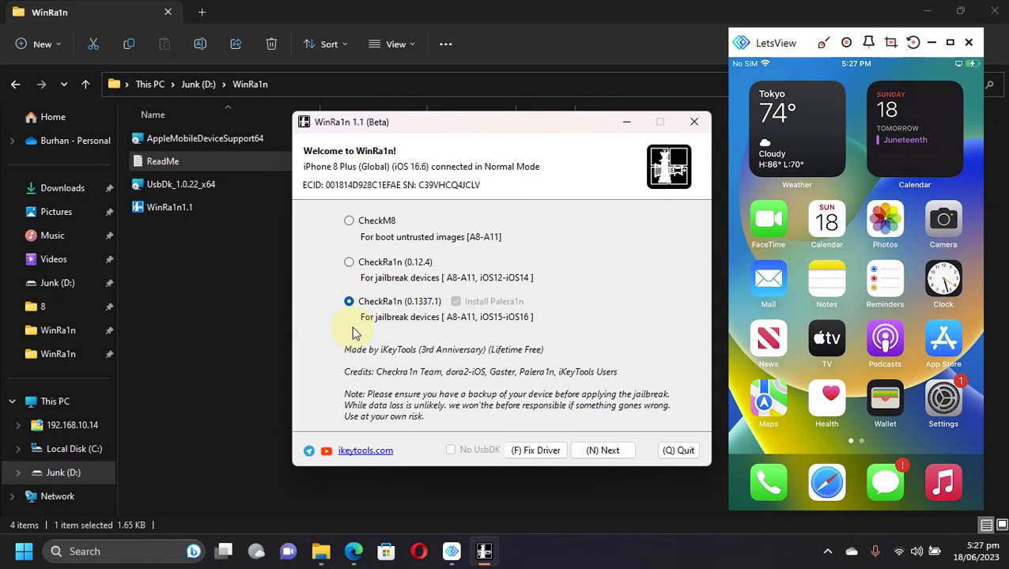
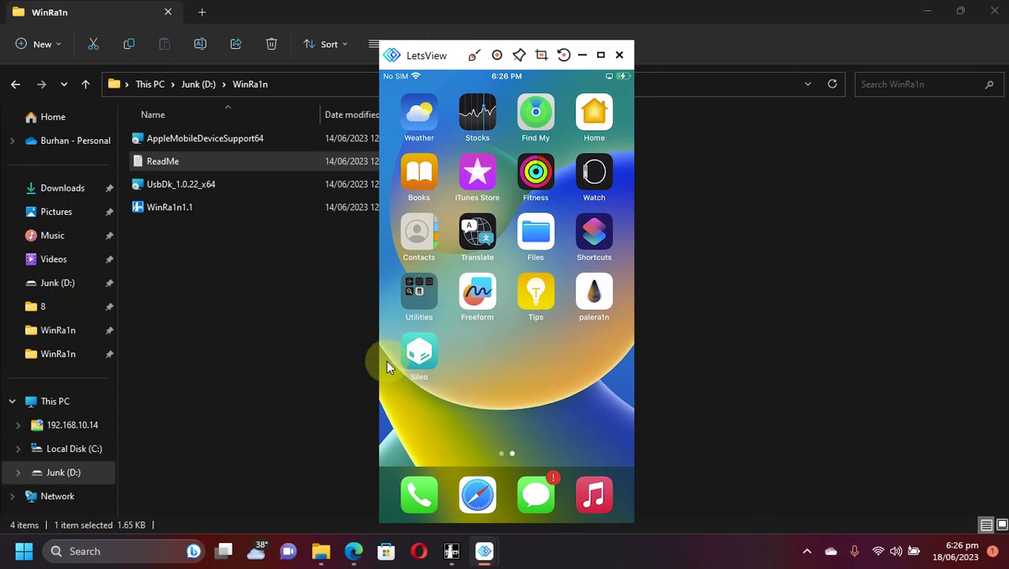
# Open Sileo on the iPhone mirrored in LetsView, maximize the mirror window and look through the Packages page.
pyautogui.click(400, 368)
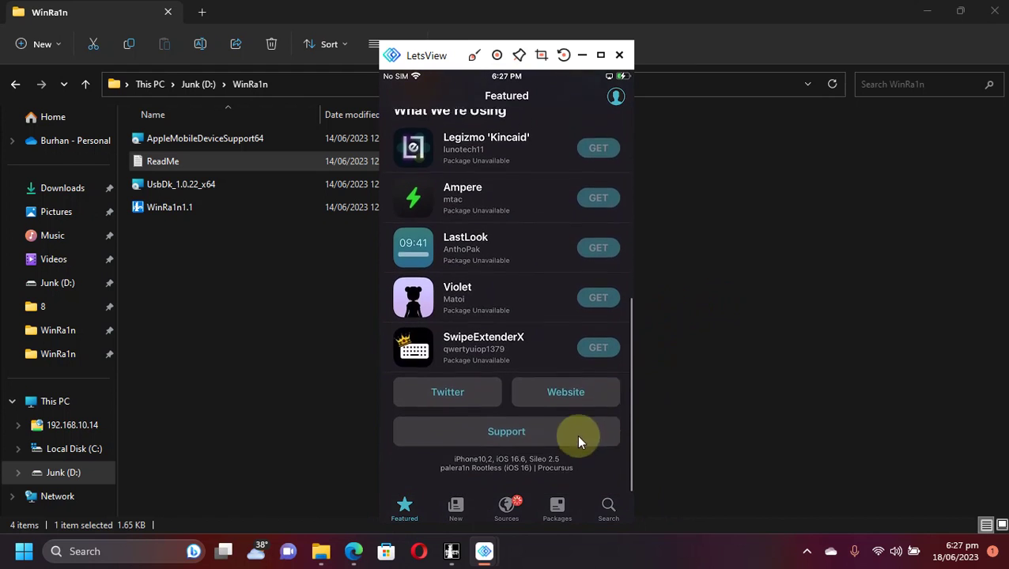
pyautogui.click(600, 56)
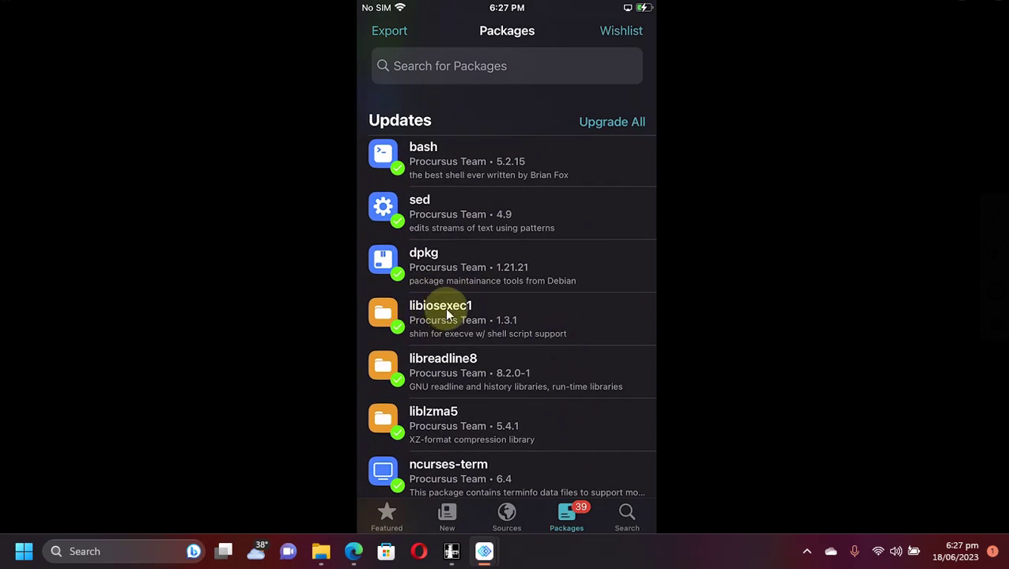
pyautogui.click(444, 316)
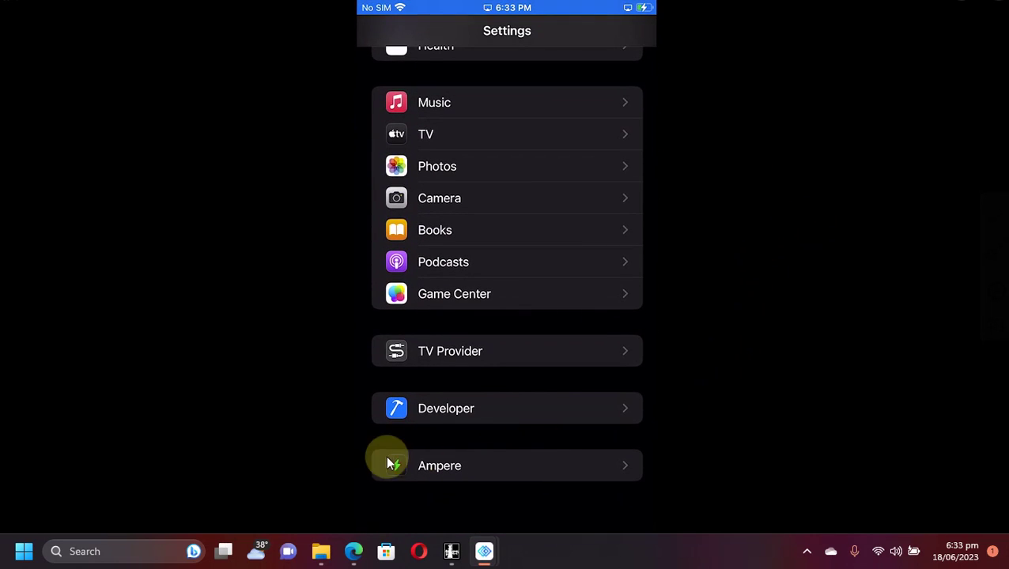
# Open the Ampere tweak in the iPhone's Settings and look through its battery options.
pyautogui.click(532, 457)
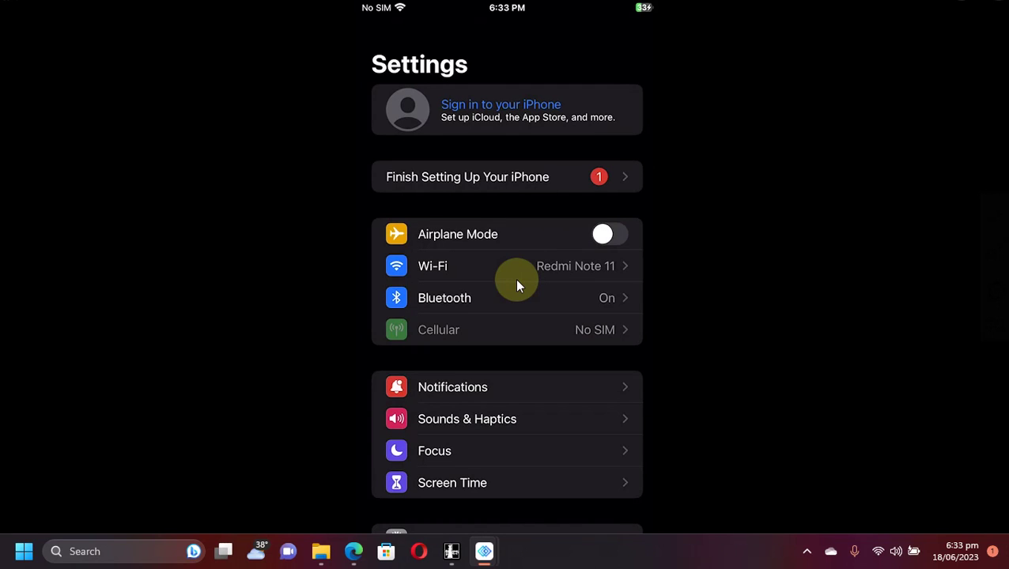
pyautogui.scroll(-15, 516, 283)
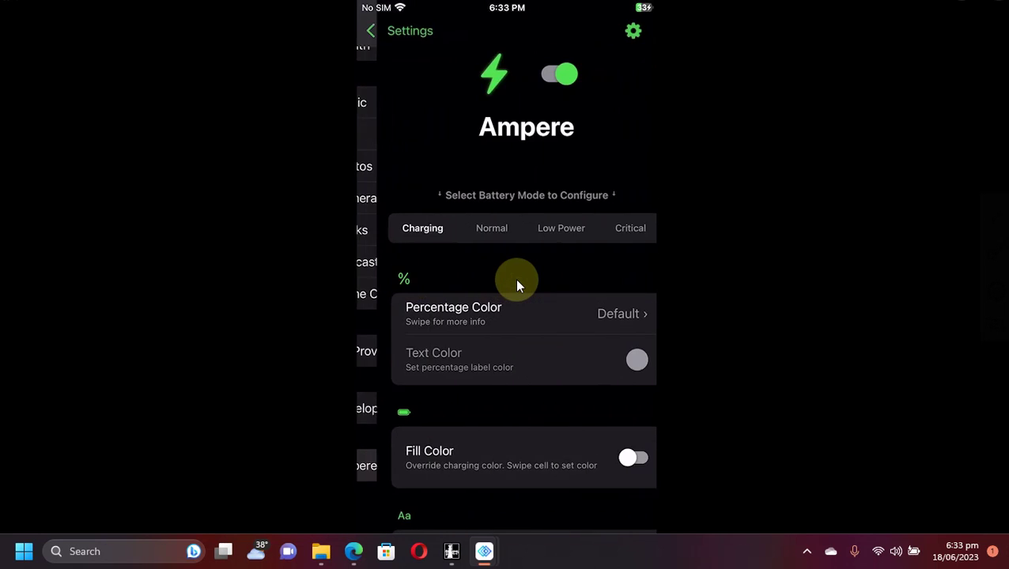
pyautogui.scroll(-5, 514, 278)
pyautogui.scroll(10, 518, 286)
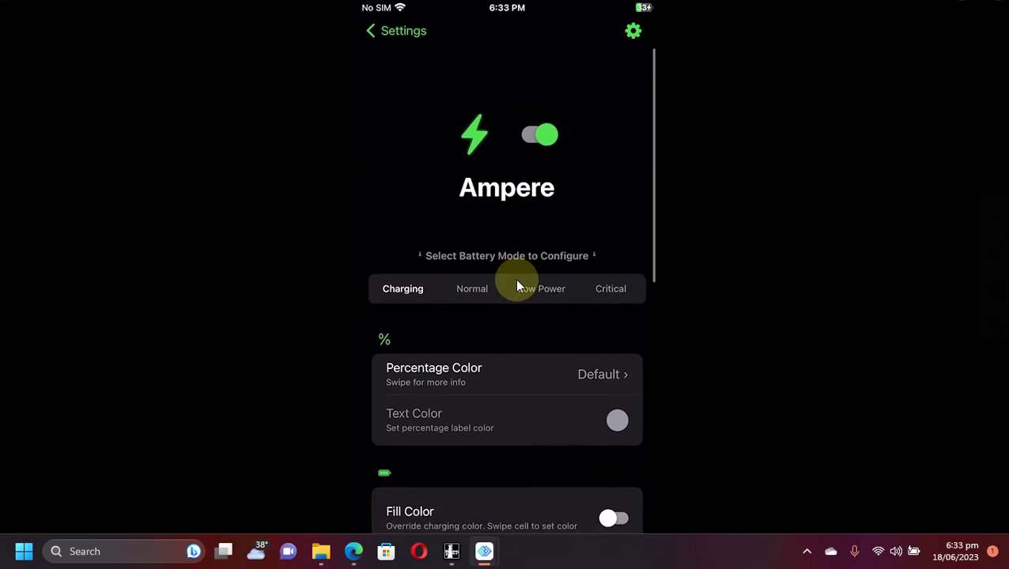